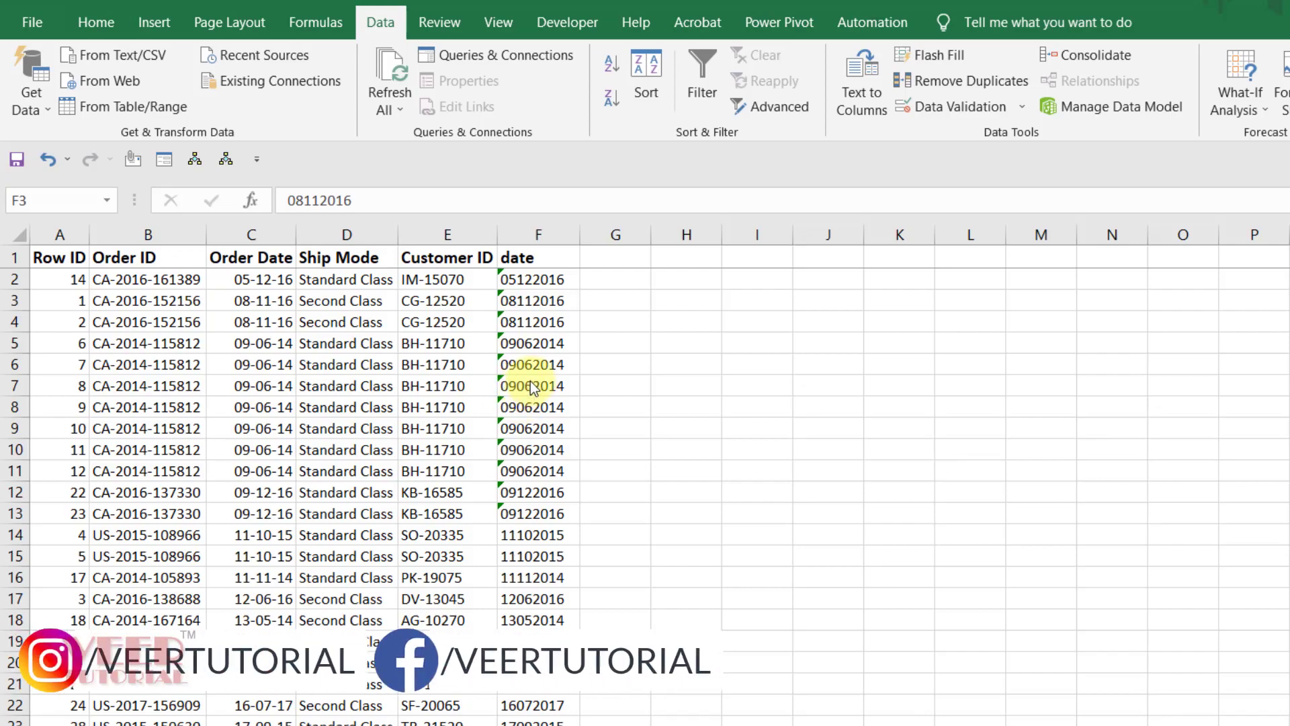
# Run Text to Columns on column F through to the final step with Date (DMY) as the column format.
pyautogui.click(535, 234)
pyautogui.click(863, 86)
pyautogui.click(857, 652)
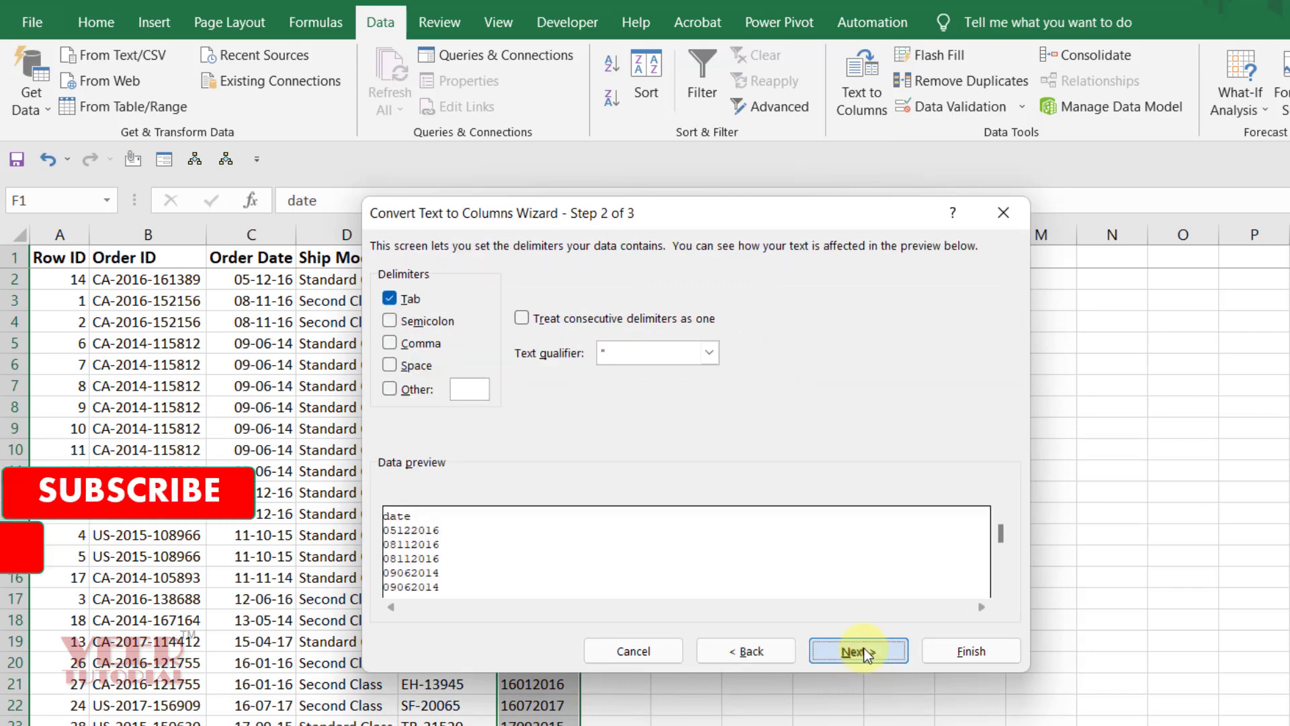
pyautogui.click(858, 651)
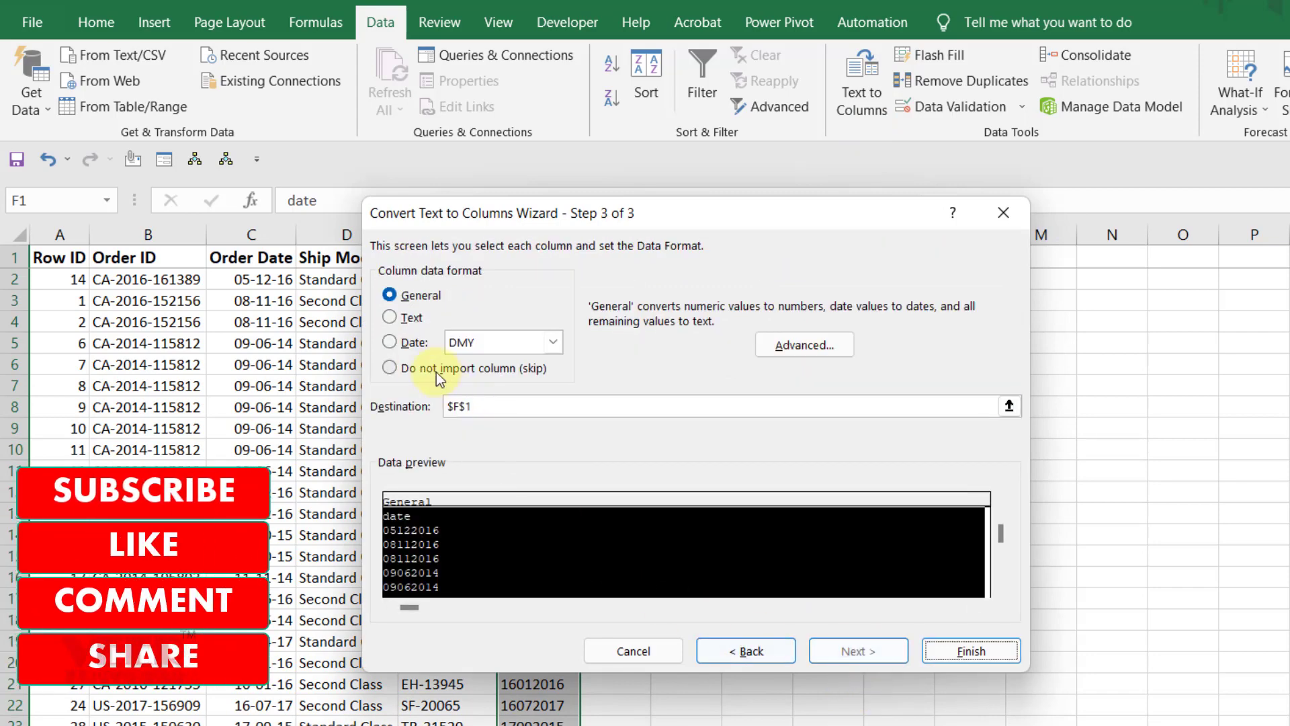
pyautogui.click(407, 344)
pyautogui.moveTo(687, 207); pyautogui.dragTo(1150, 187)
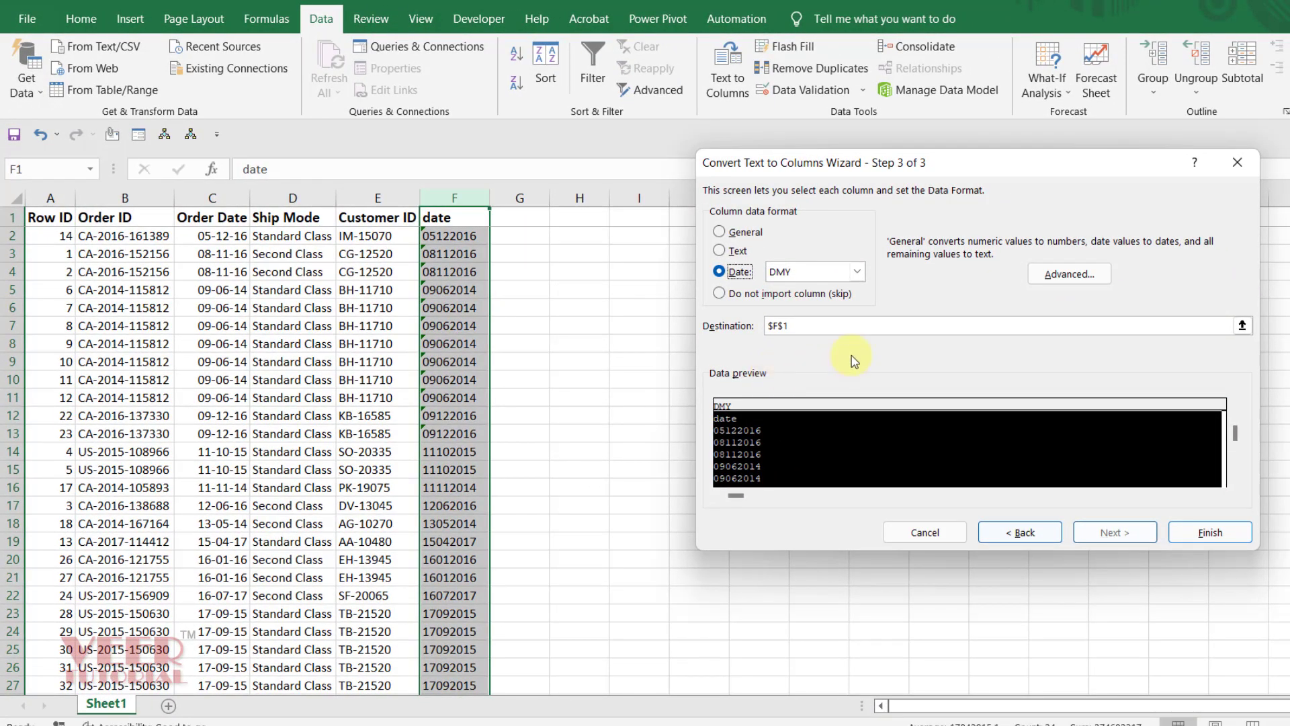
# Confirm DMY as the date order and finish, turning column F's text into real dd-mm-yy dates.
pyautogui.click(855, 271)
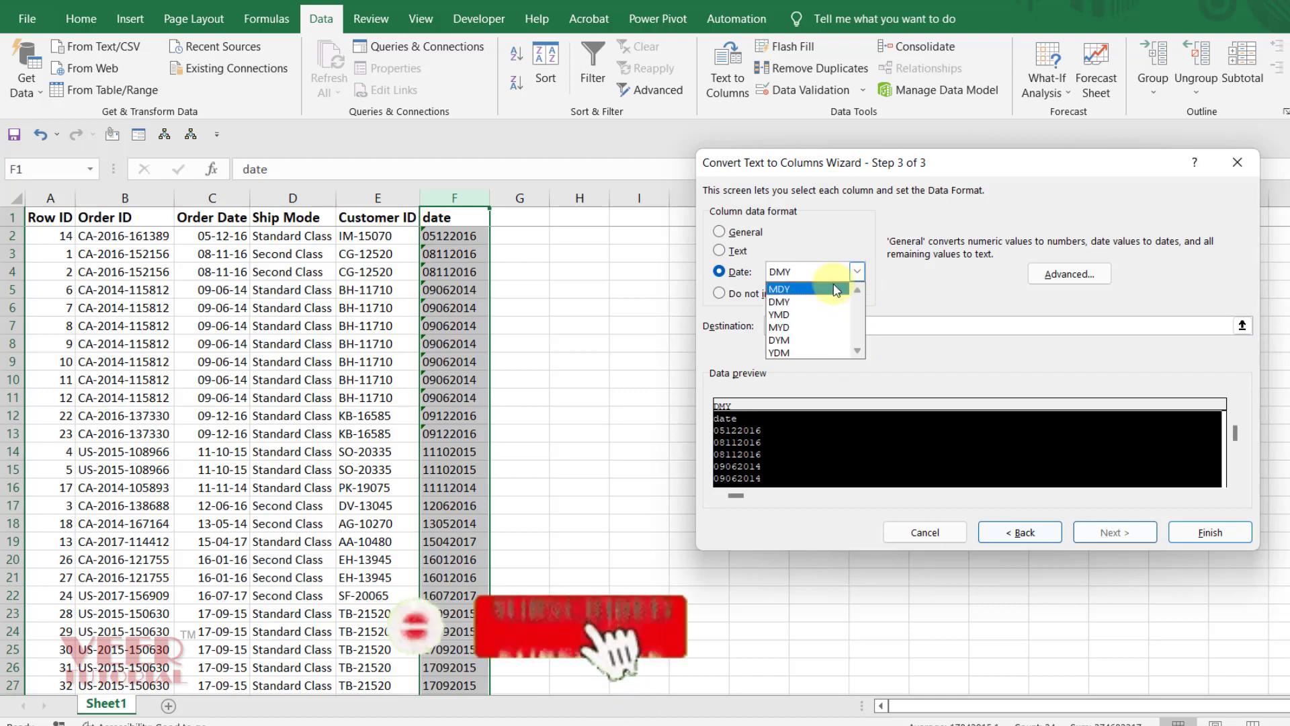
pyautogui.click(802, 303)
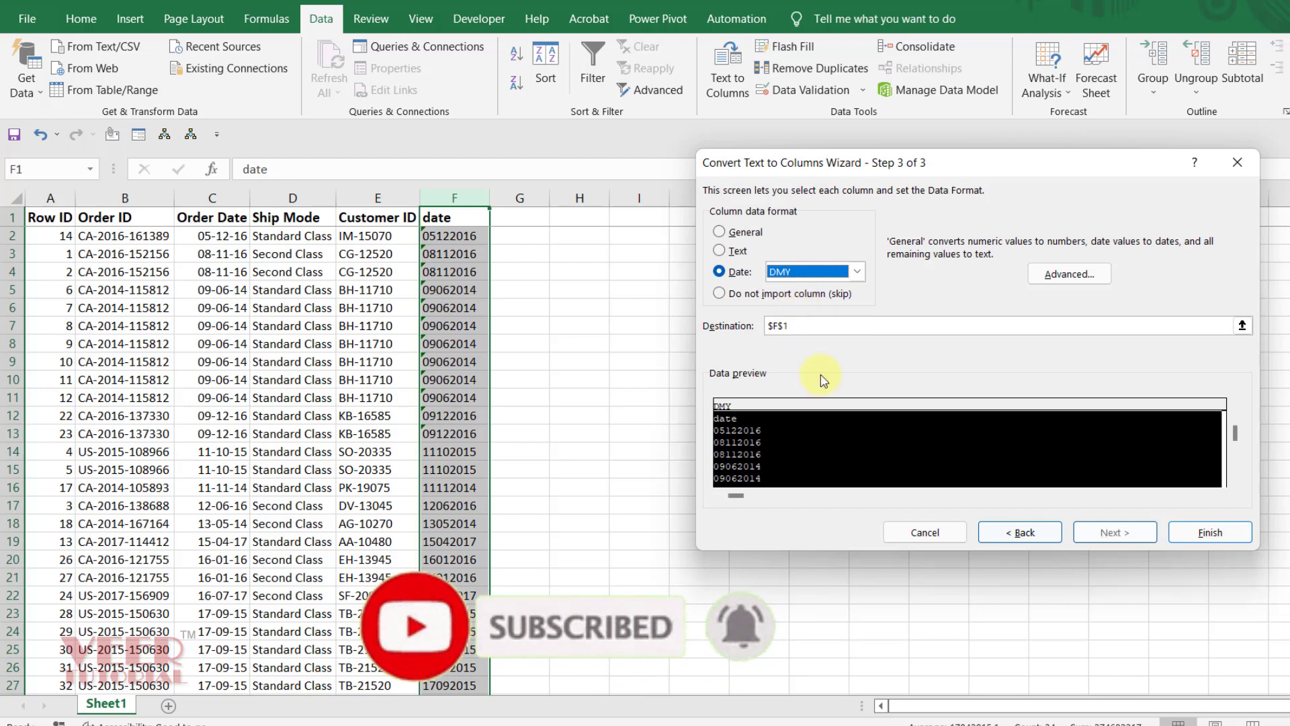
pyautogui.click(1194, 533)
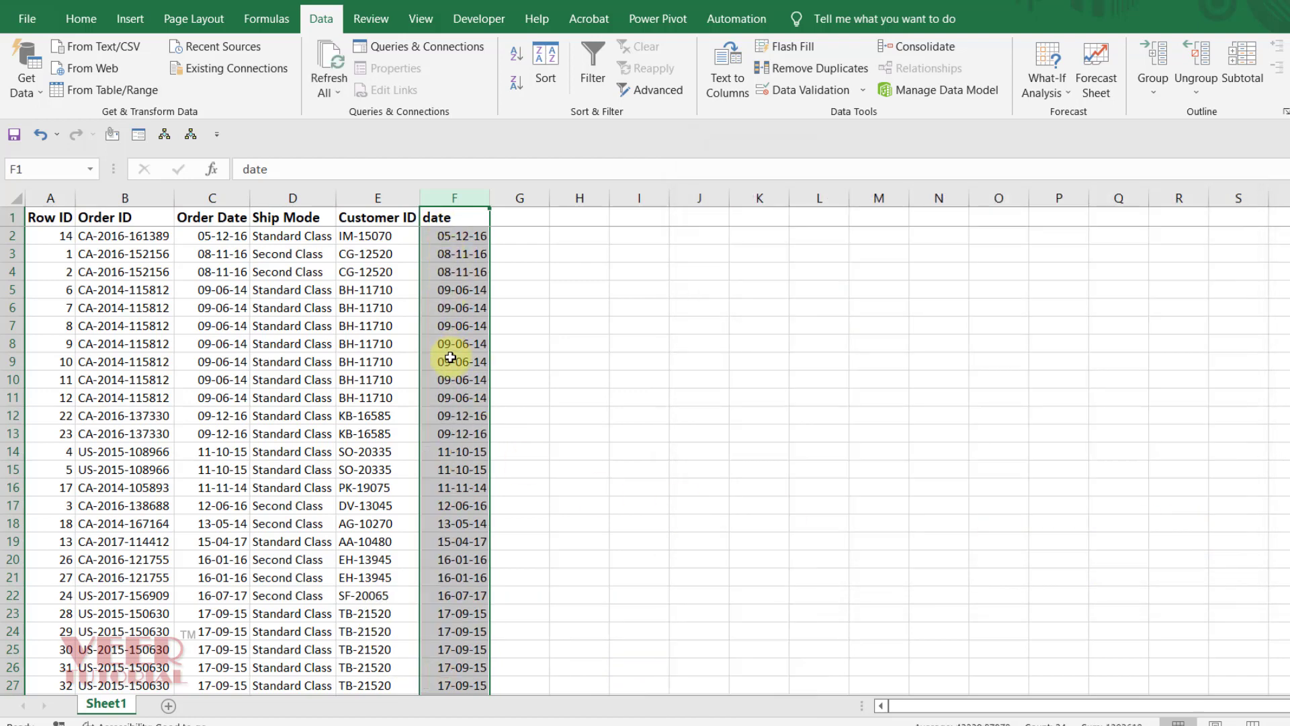
# Briefly show column F's dates as General serial numbers from the Home number format list.
pyautogui.click(81, 18)
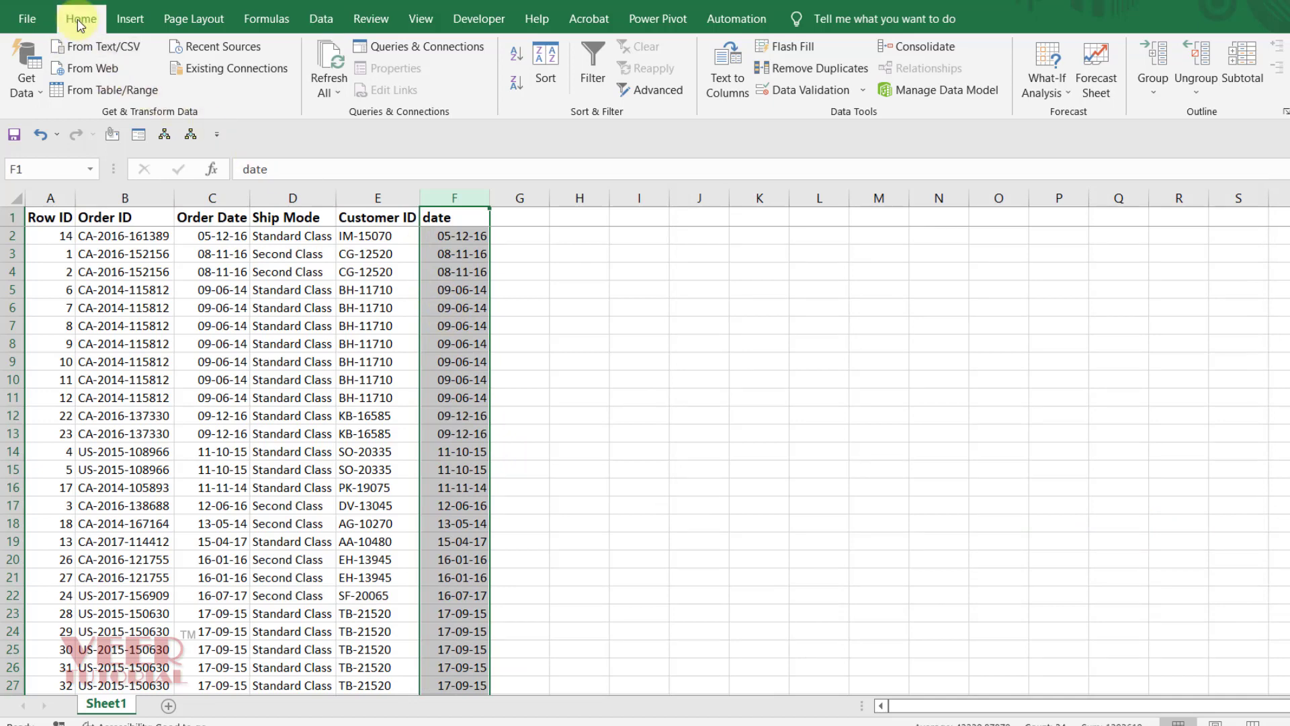
pyautogui.click(761, 56)
pyautogui.click(750, 78)
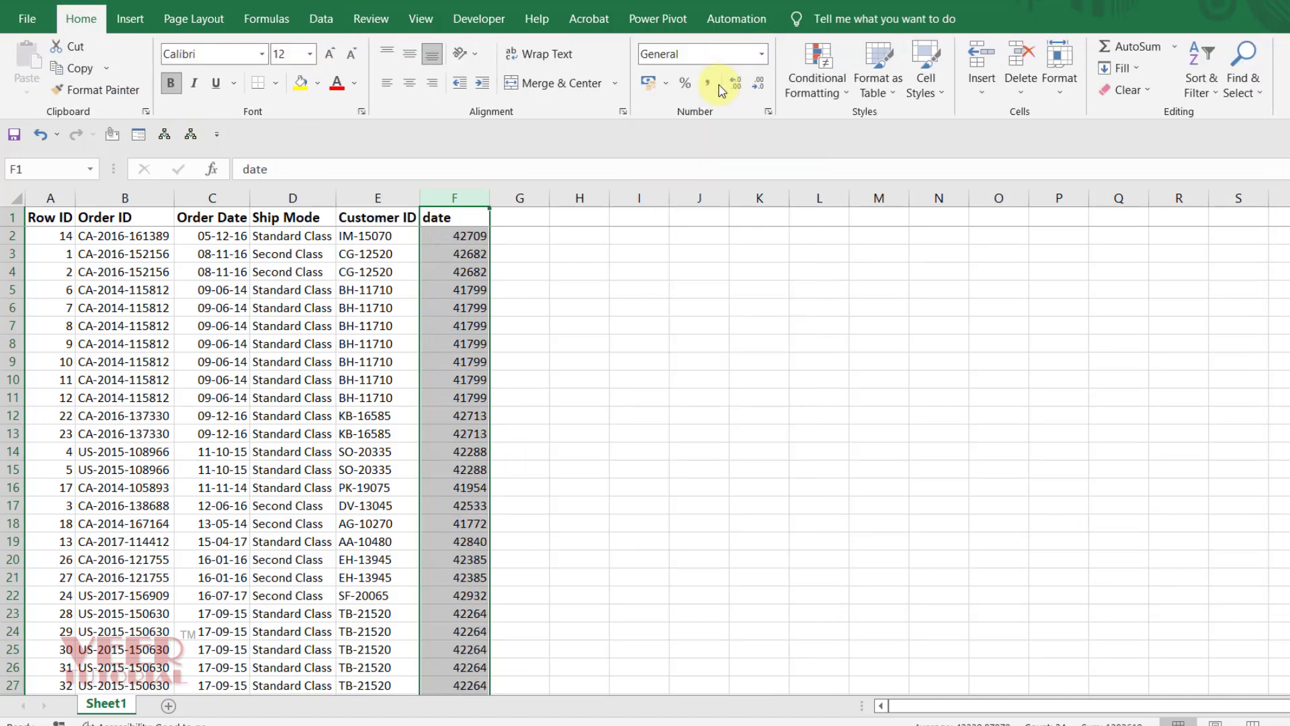
pyautogui.click(454, 326)
# Apply the Long Date format to column F so dates read like 05 December 2016.
pyautogui.click(460, 197)
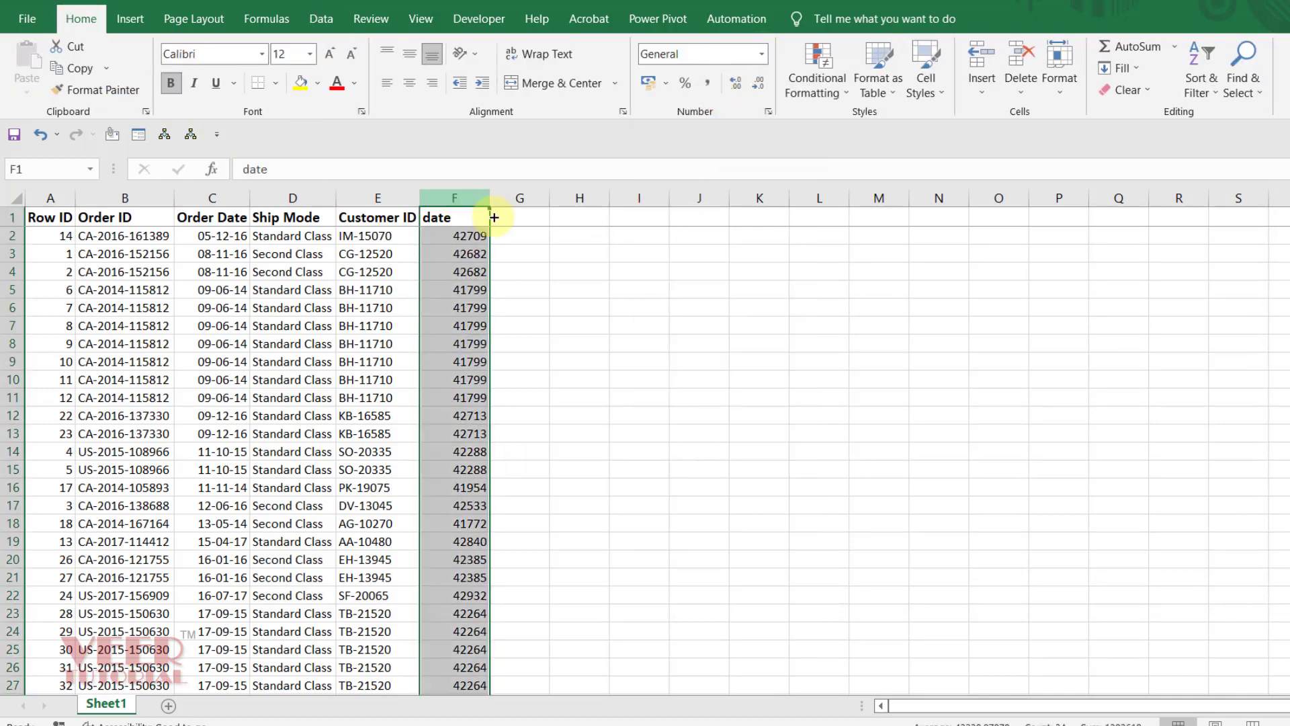
pyautogui.click(762, 54)
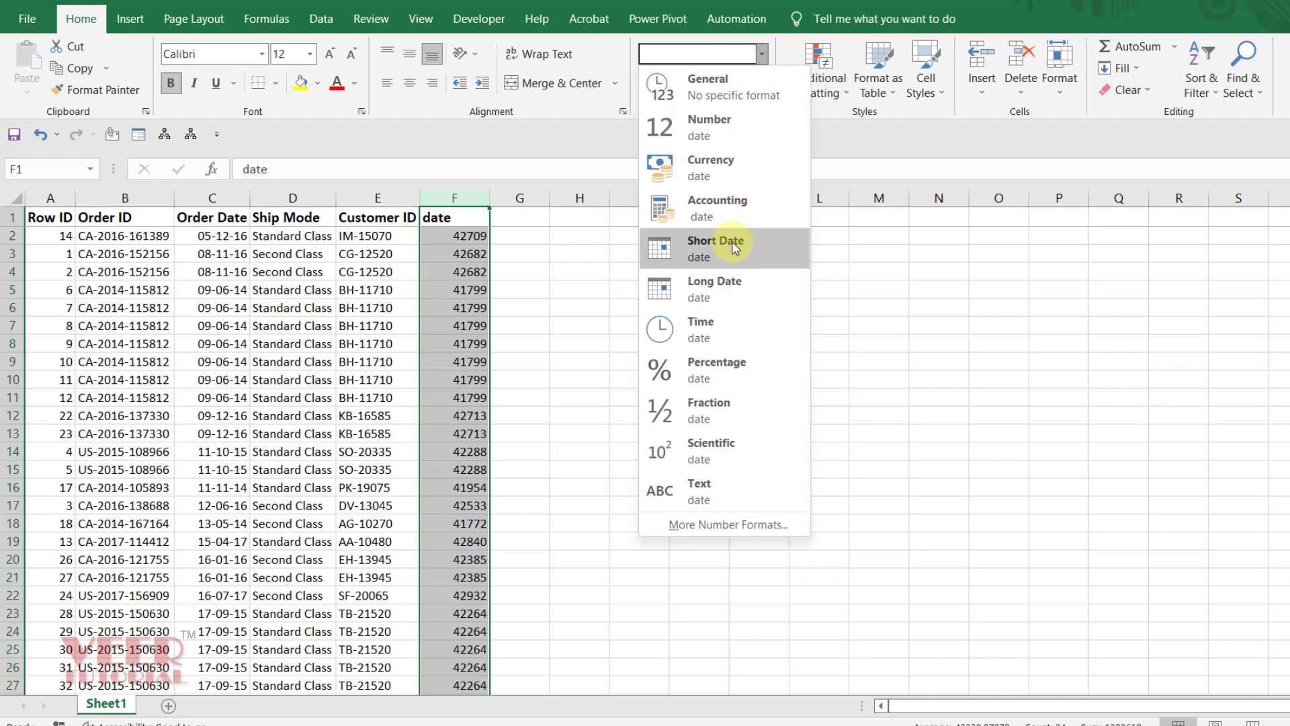
pyautogui.click(722, 286)
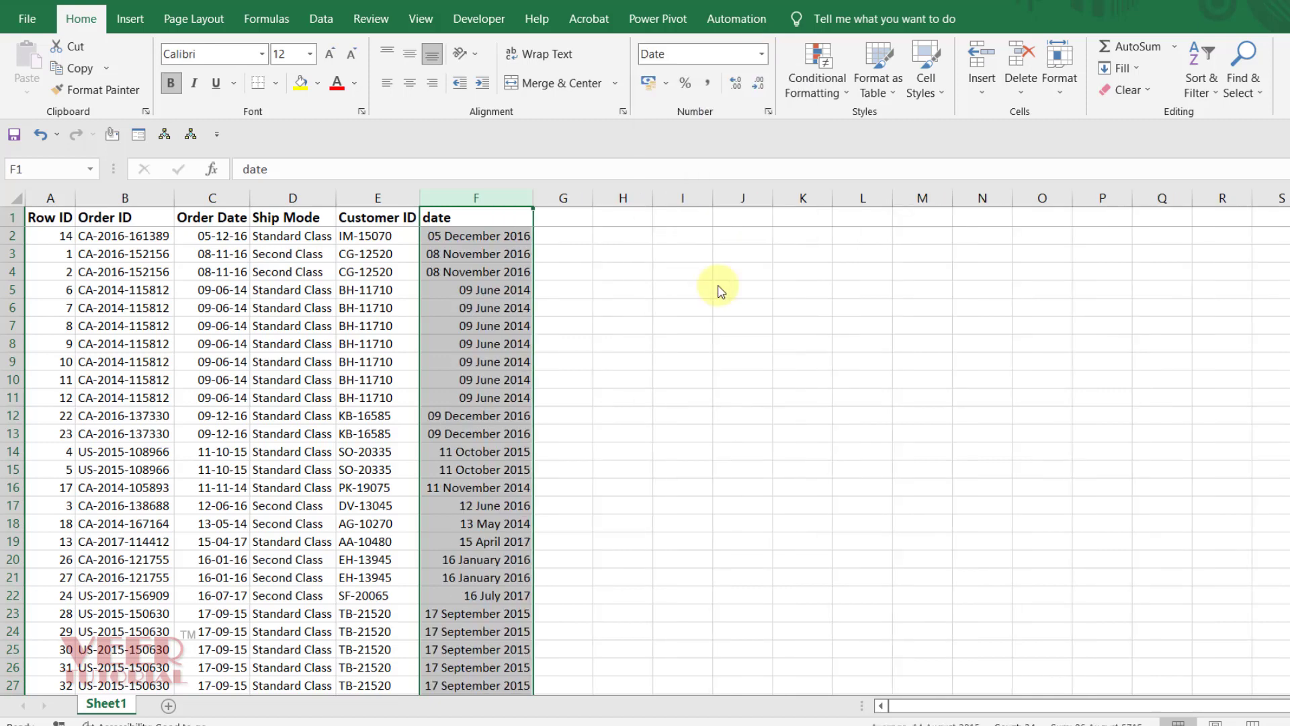